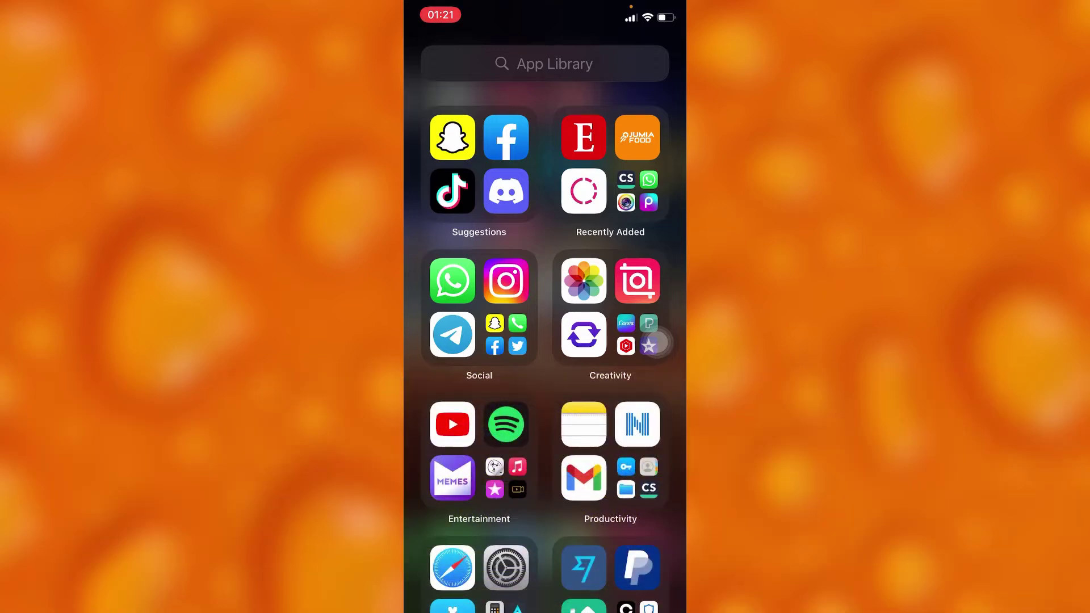
Launch Discord from the App Library Suggestions.
left_click(506, 191)
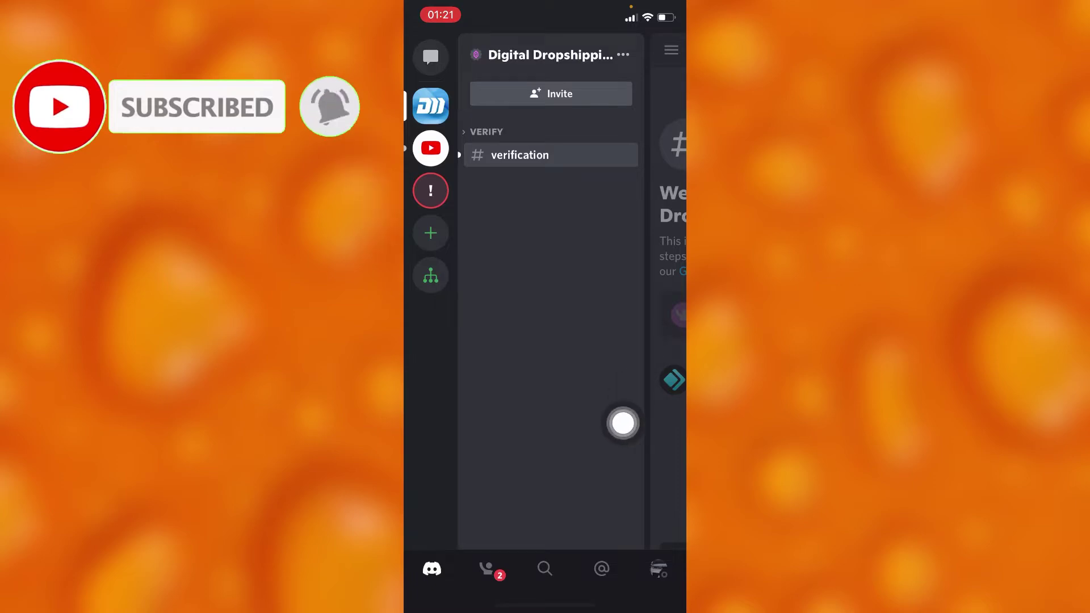
Go to the profile tab and reach Support in the settings list.
left_click(659, 569)
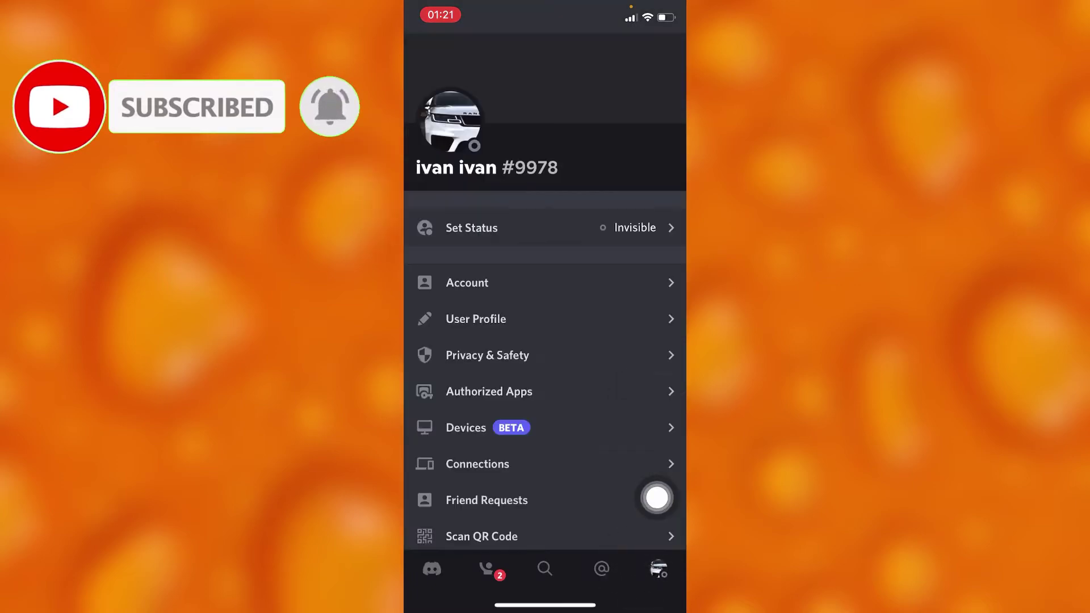
scroll(545, 341, "down", 6)
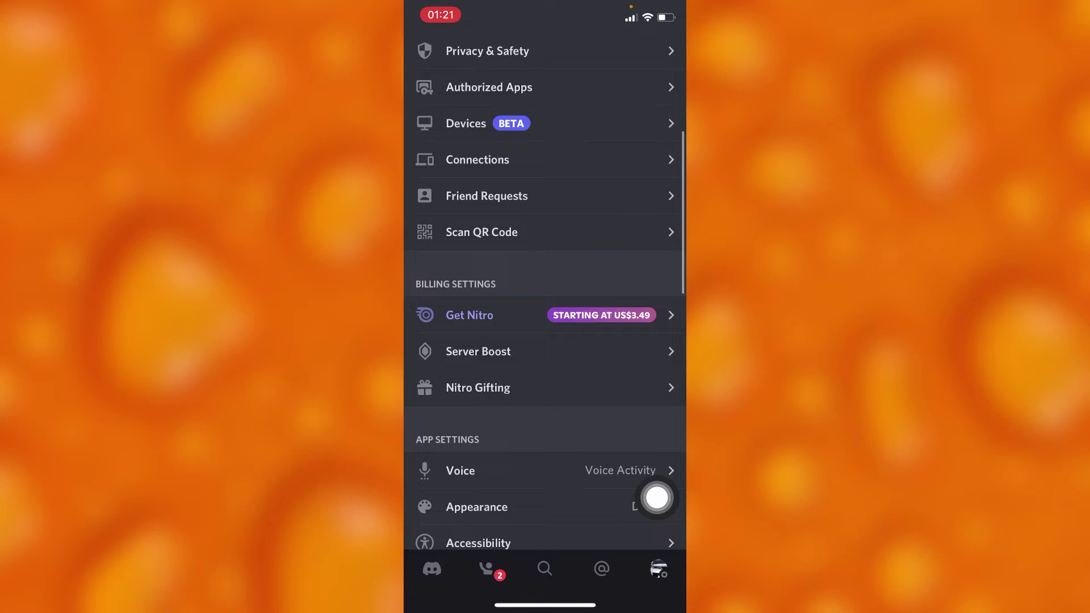
scroll(545, 341, "down", 8)
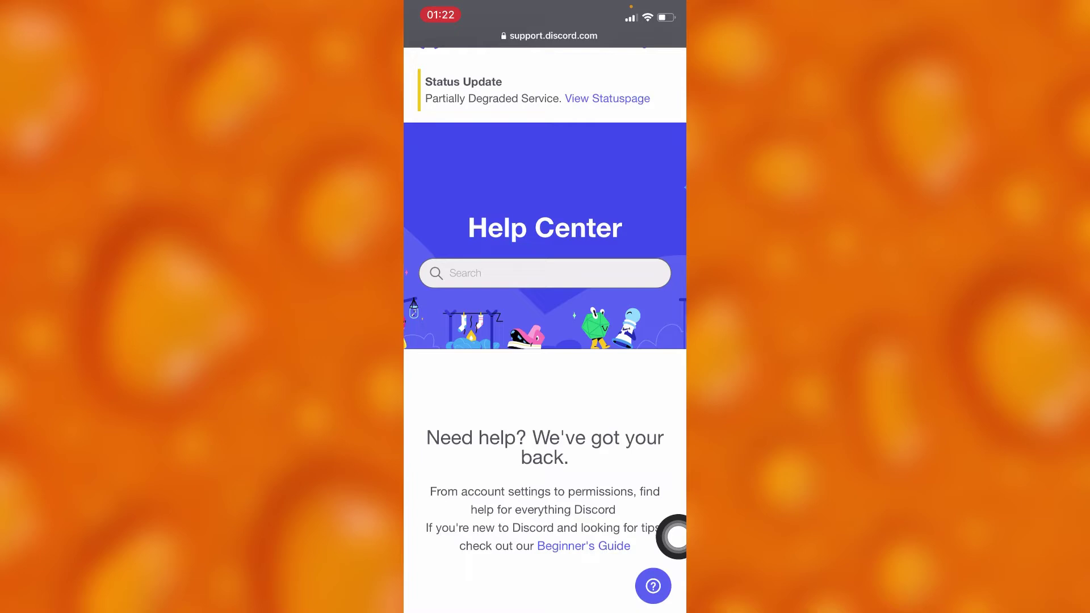
scroll(648, 512, "down", 2)
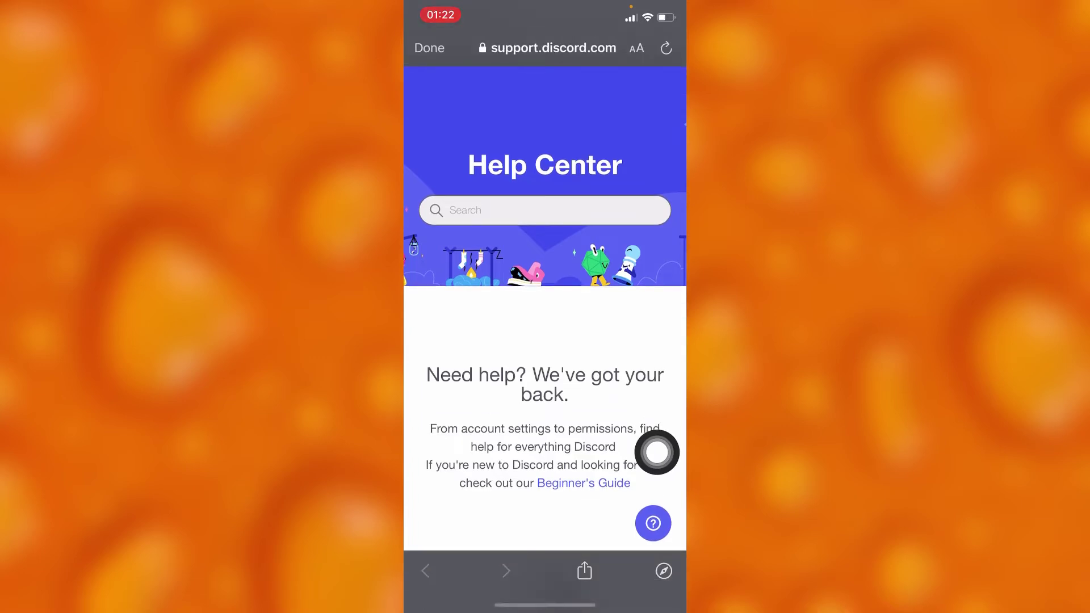
Bring up the Help widget with its 'How can we help?' search box.
left_click(653, 523)
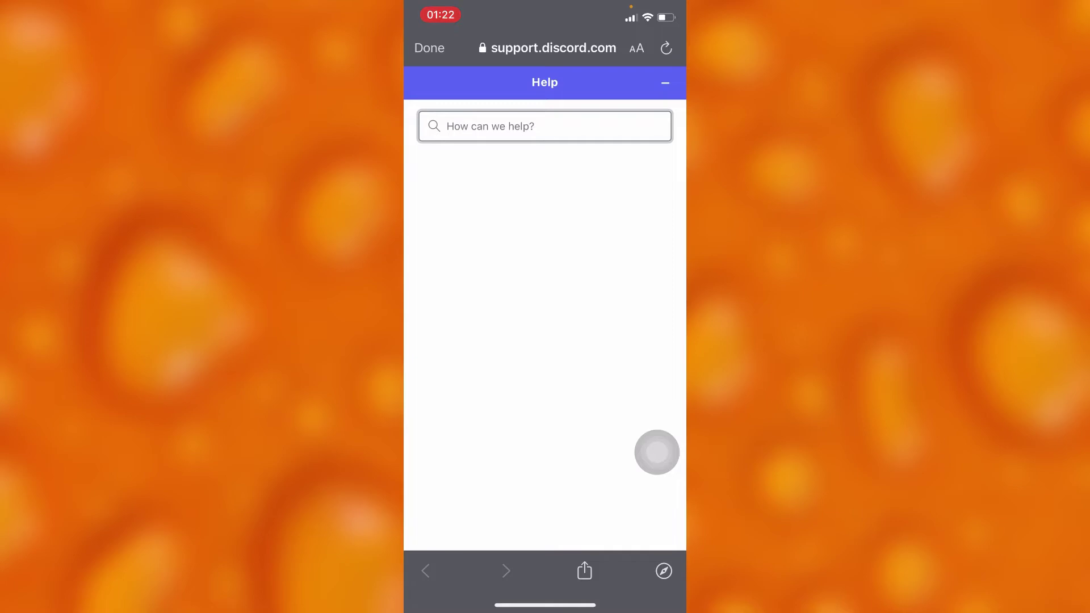
Search the Help widget for 'fix password doesn't match'.
left_click(545, 126)
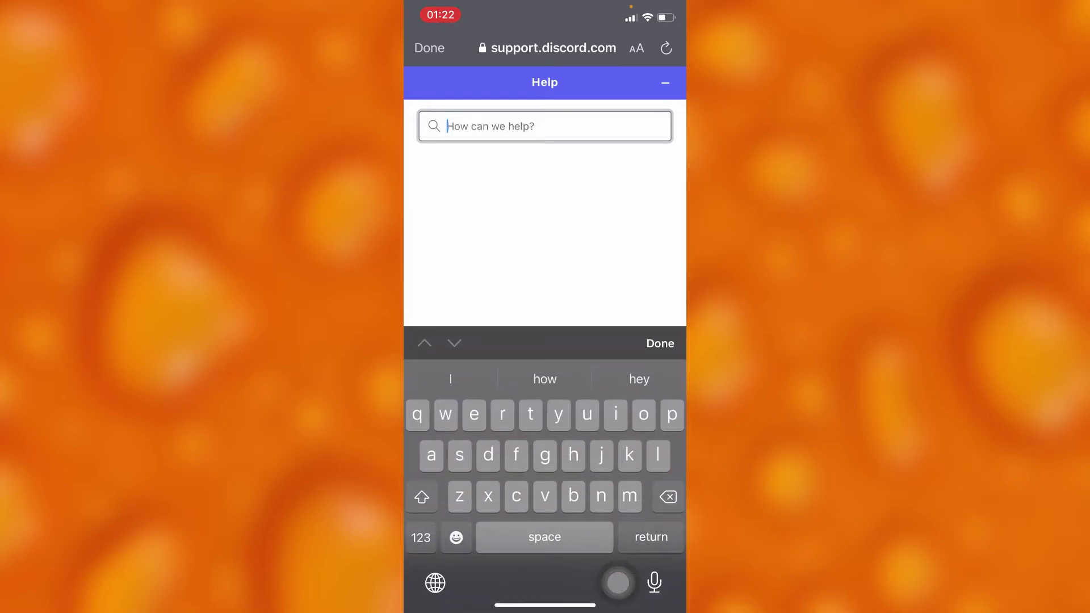
type("f")
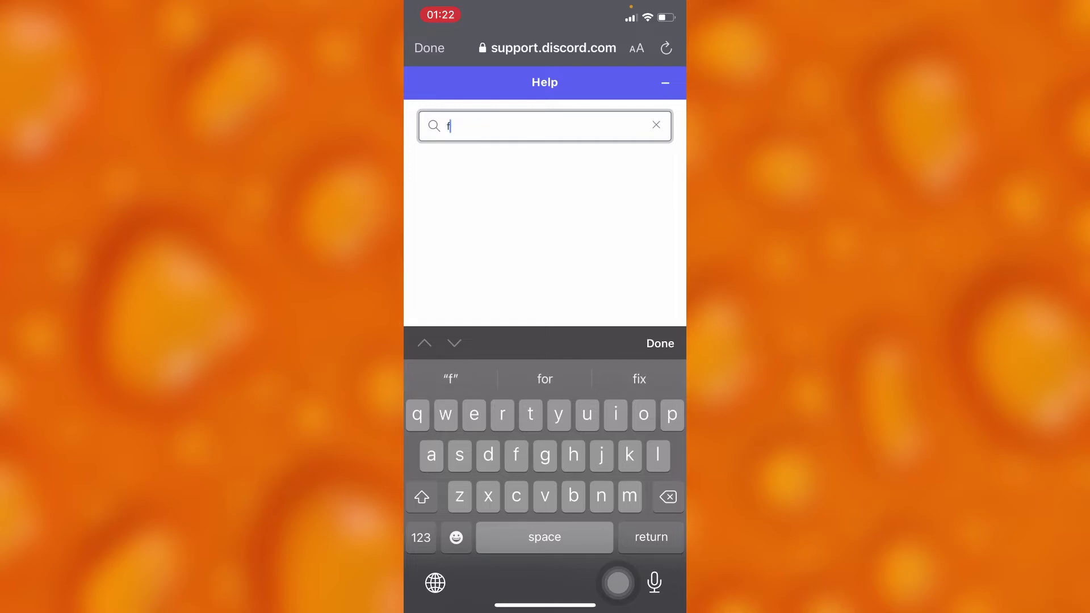
type("ix ")
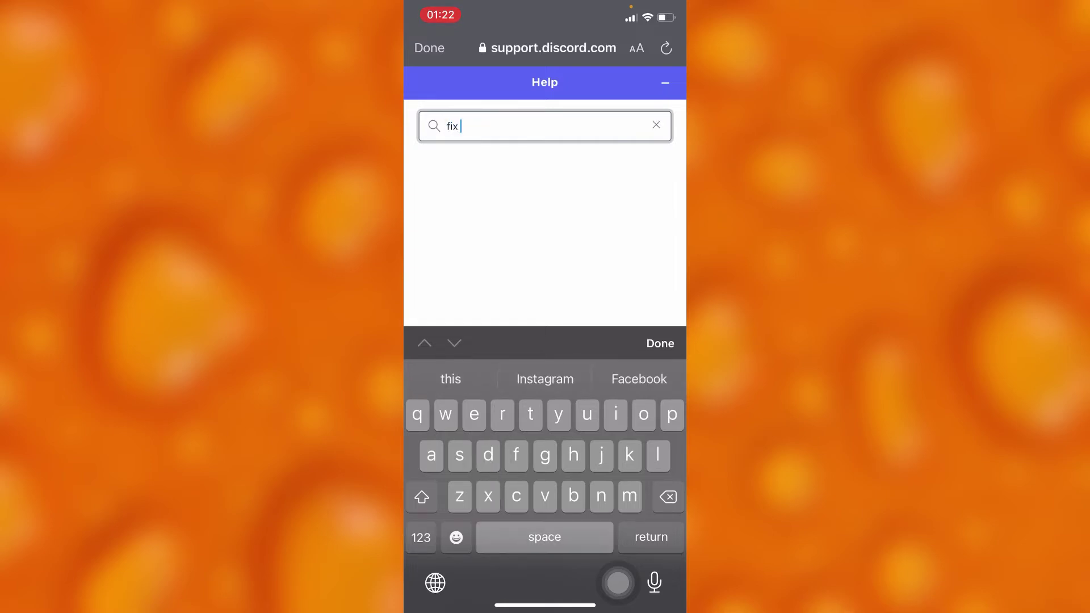
type("p")
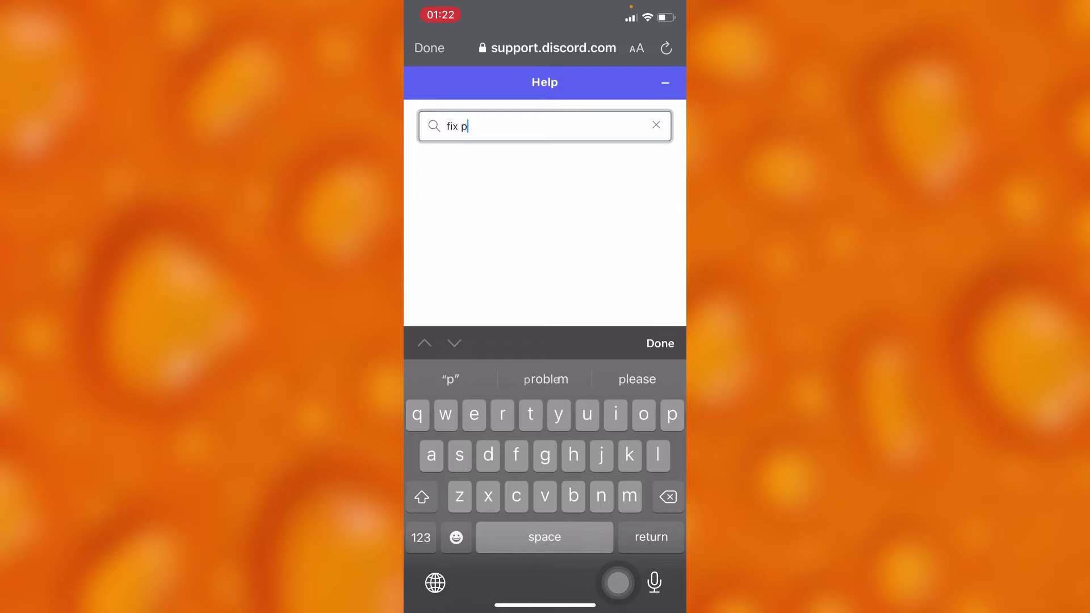
type("assword ")
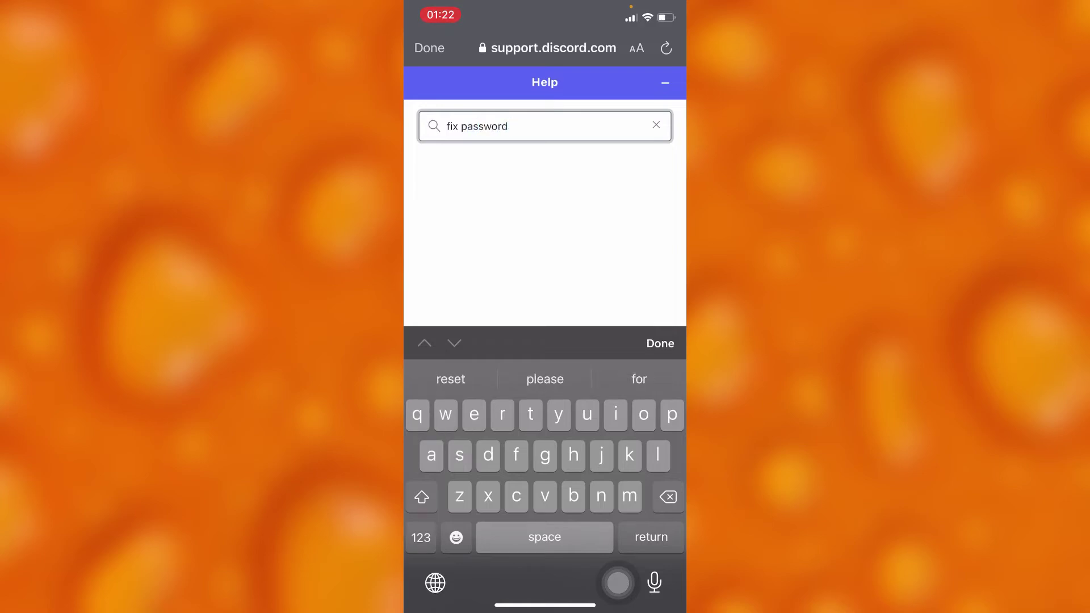
type(" doesn't ")
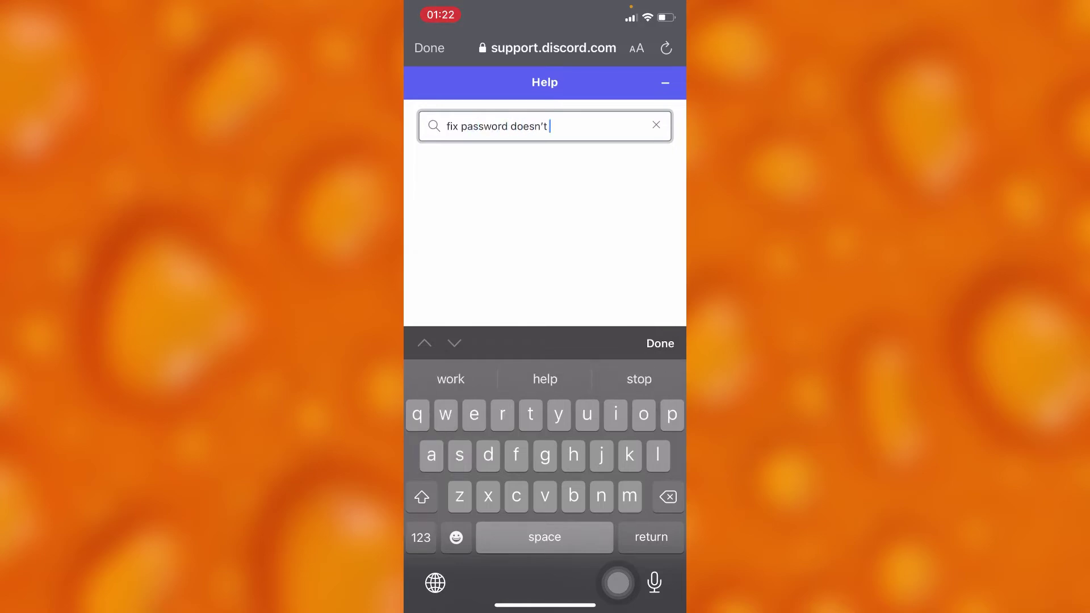
type("mat")
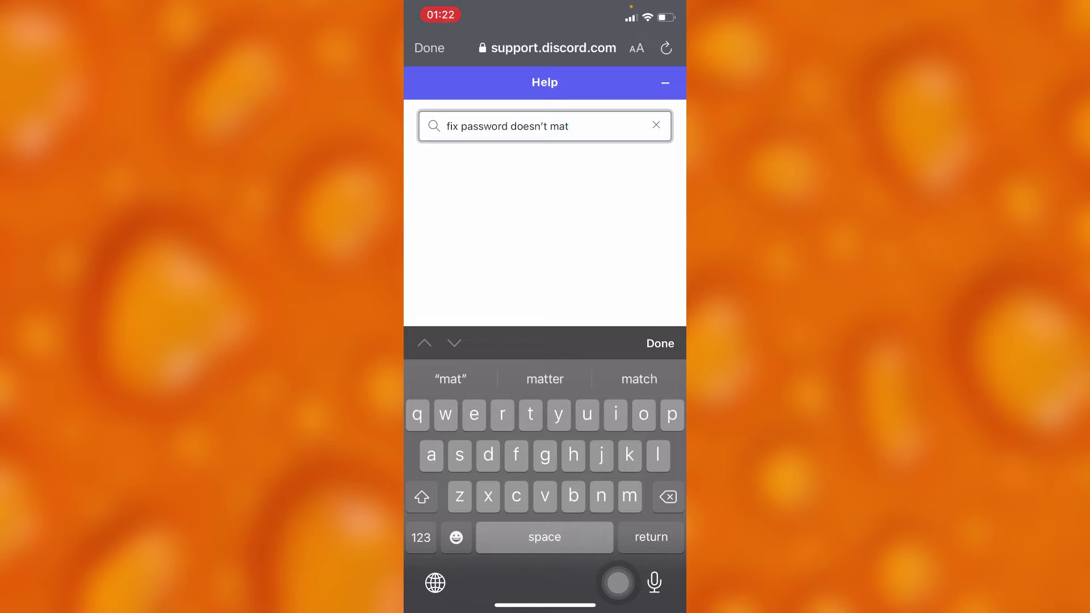
type("ch")
left_click(652, 537)
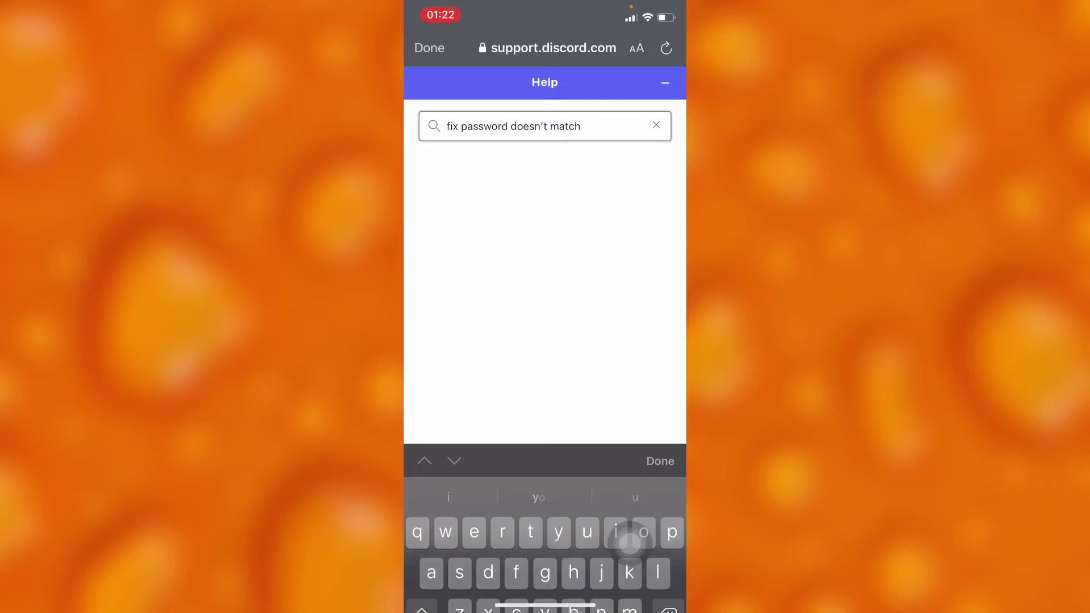
left_click(657, 453)
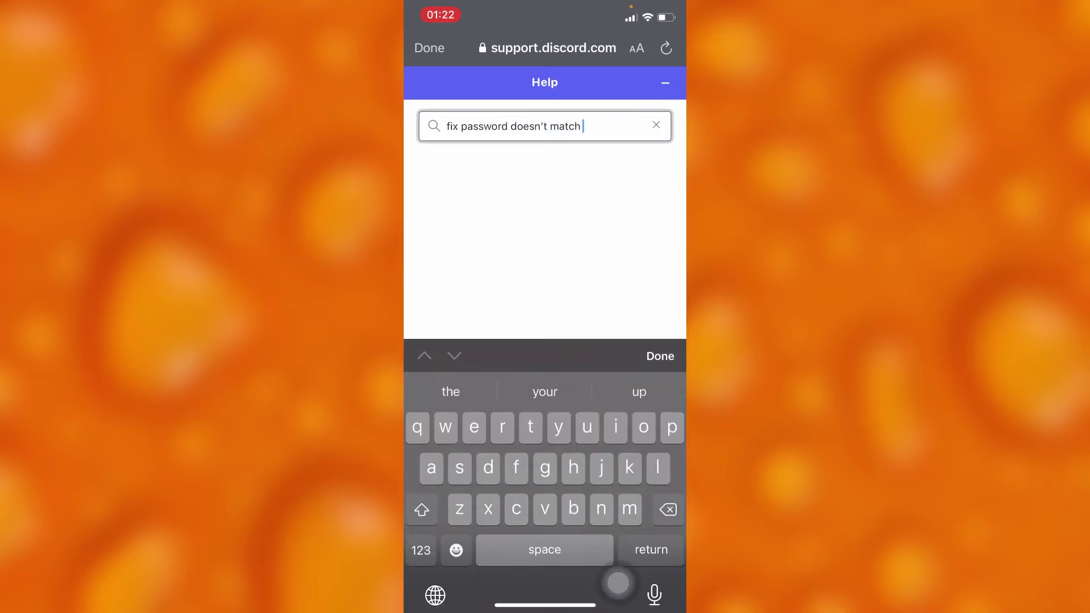
left_click(652, 537)
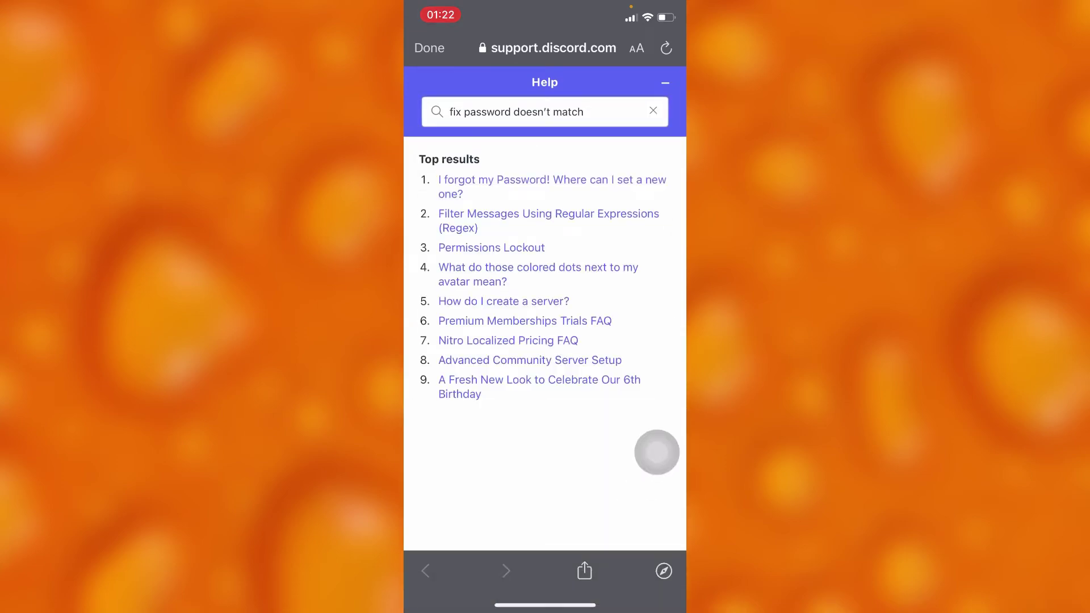
Open the 'I forgot my Password!' article and follow its discord.com/login link.
left_click(421, 190)
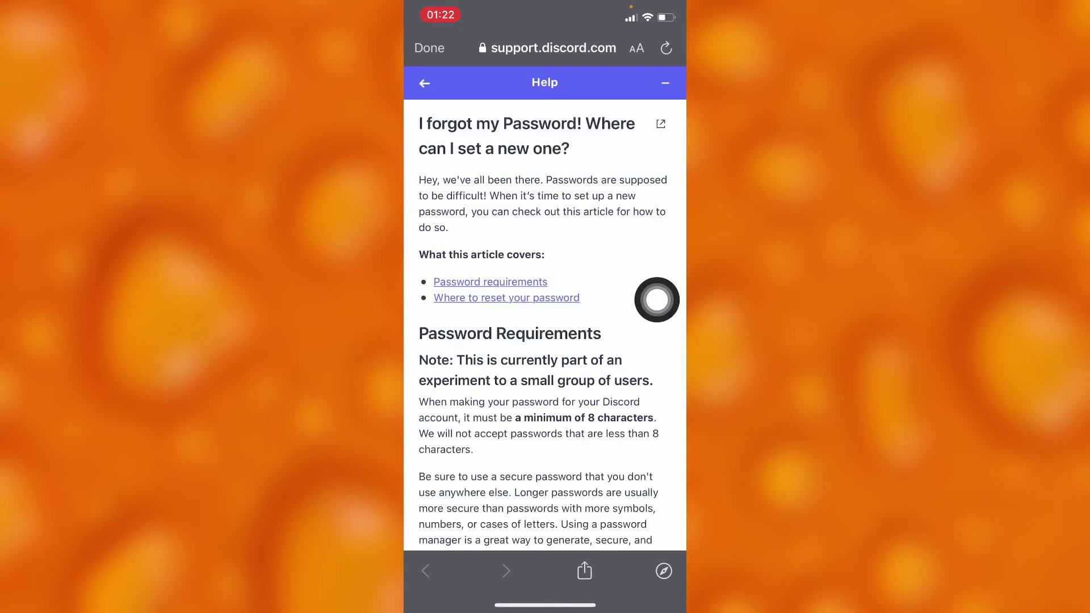
scroll(657, 299, "down", 10)
scroll(656, 299, "down", 5)
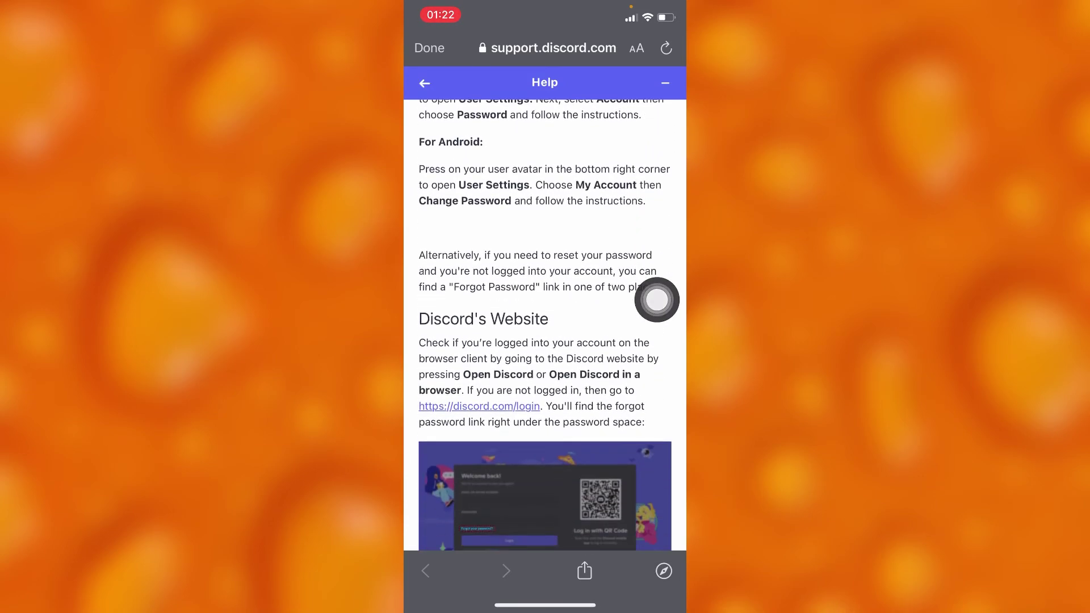
scroll(657, 299, "down", 3)
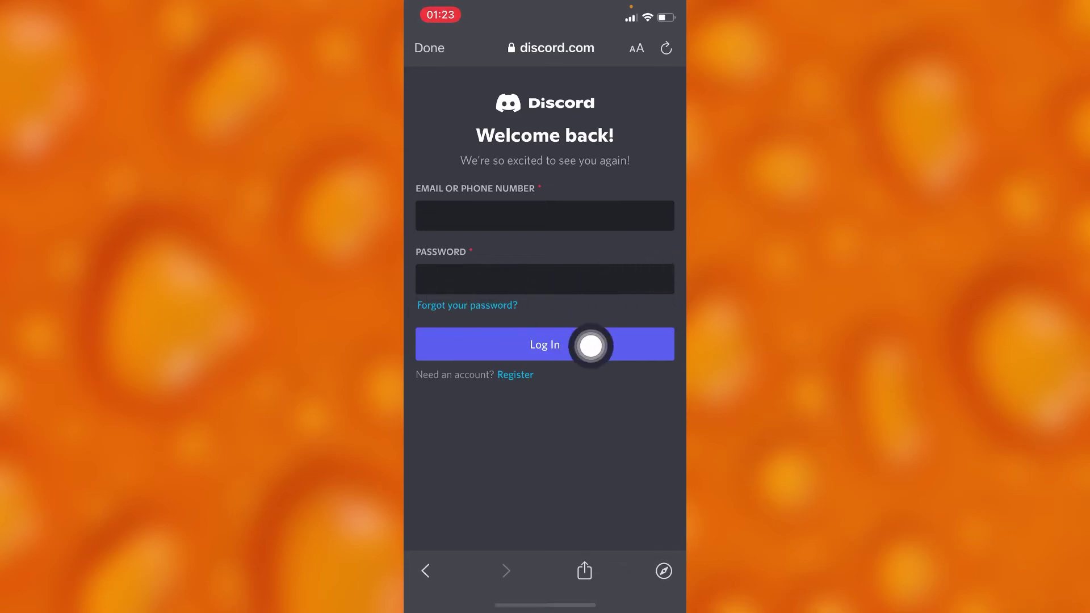
Submit the login form with the Email or Phone Number field left empty.
left_click(544, 216)
left_click(656, 344)
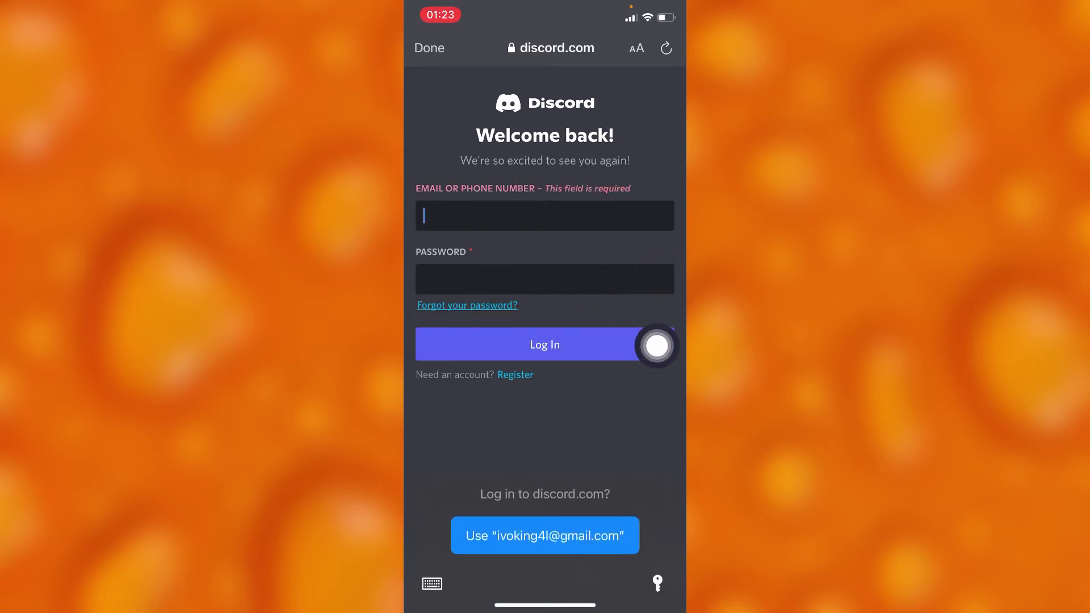